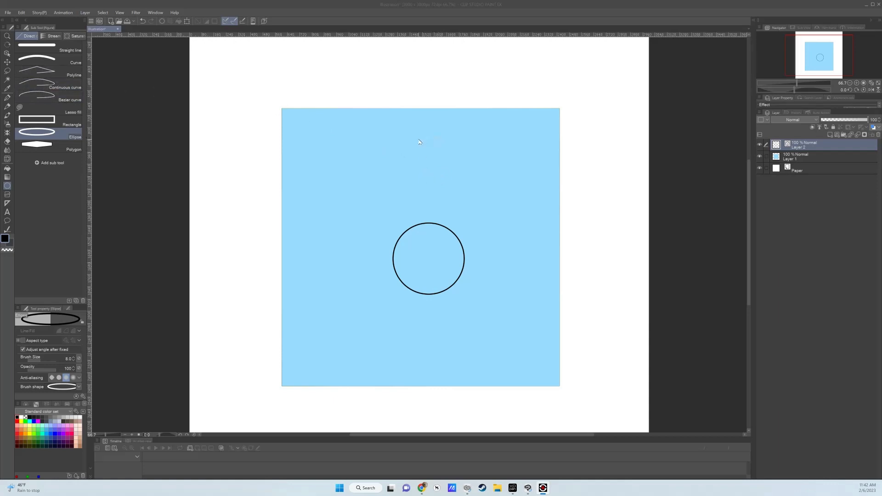
- Lasso the black circle, copy and paste it onto a new layer, move the copy up and to the right, and deselect
{"action": "left_click", "coordinate": [7, 71]}
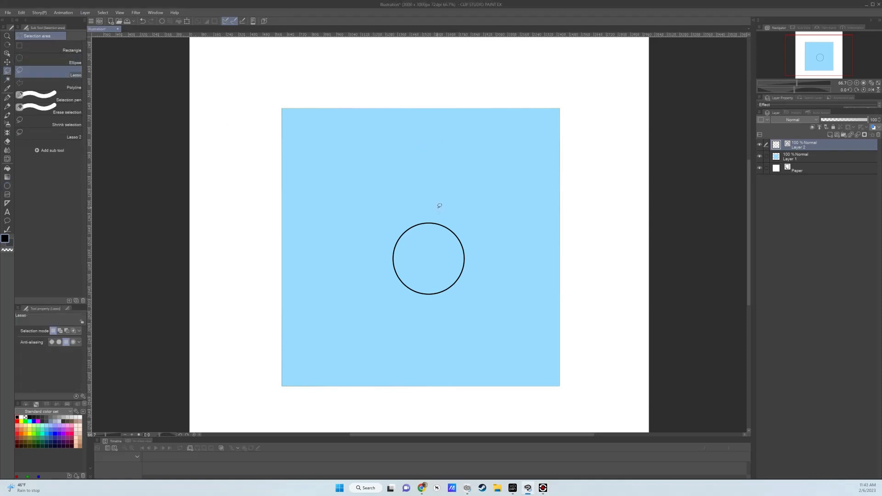
{"action": "mouse_move", "coordinate": [423, 211]}
{"action": "left_mouse_down"}
{"action": "mouse_move", "coordinate": [405, 296]}
{"action": "mouse_move", "coordinate": [453, 217]}
{"action": "mouse_move", "coordinate": [432, 212]}
{"action": "left_mouse_up"}
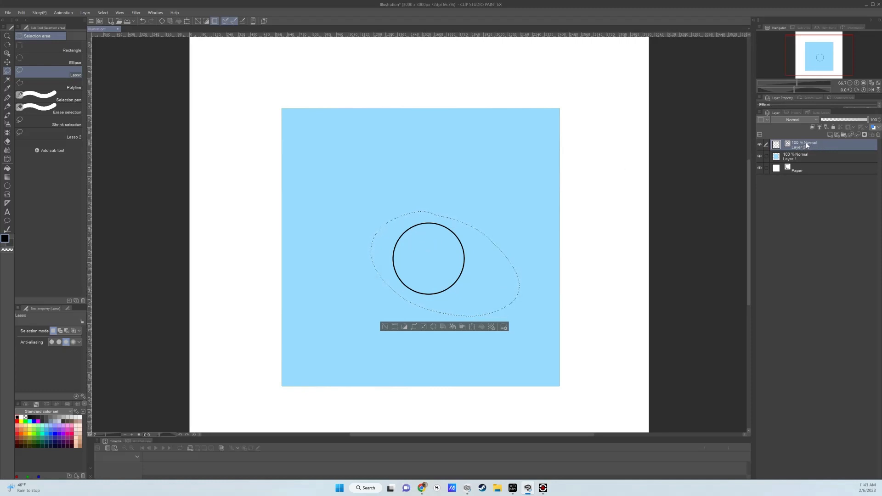
{"action": "left_click", "coordinate": [462, 327]}
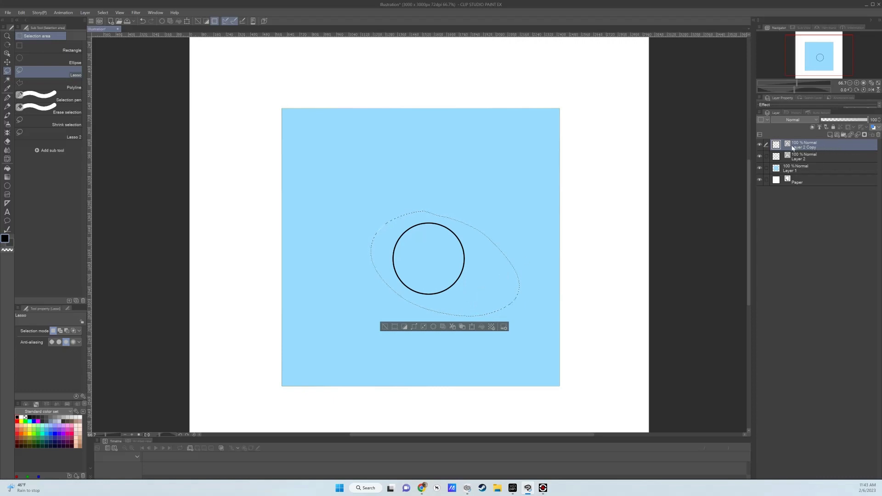
{"action": "left_click", "coordinate": [473, 329]}
{"action": "left_click_drag", "start_coordinate": [451, 269], "coordinate": [503, 201]}
{"action": "left_click", "coordinate": [479, 260]}
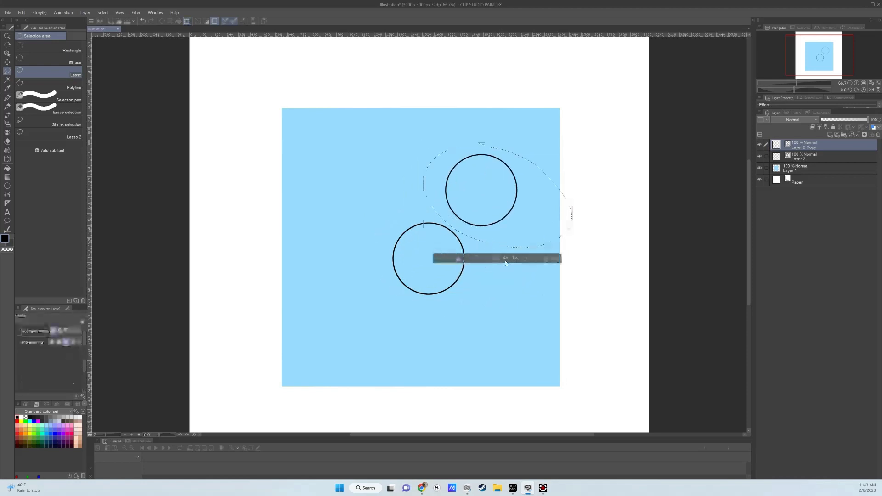
{"action": "left_click", "coordinate": [436, 258]}
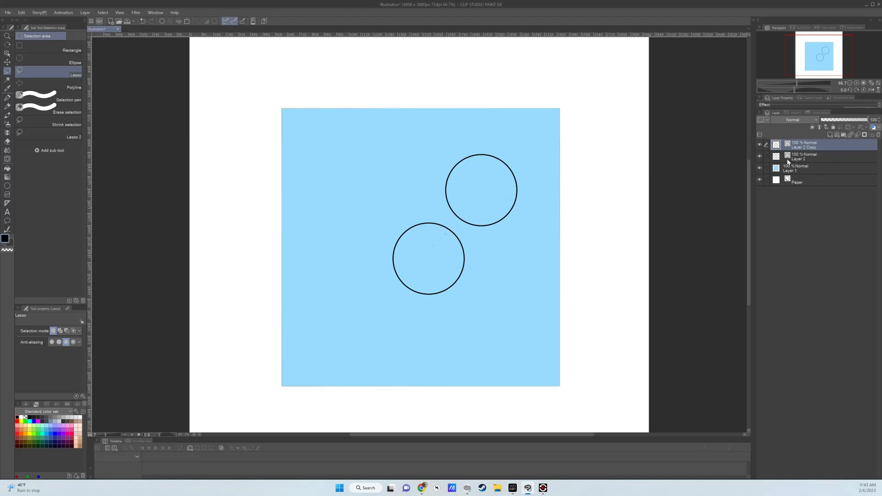
- Merge the copied circle's layer with the layer below and bring up the transform frame around both circles
{"action": "right_click", "coordinate": [831, 146]}
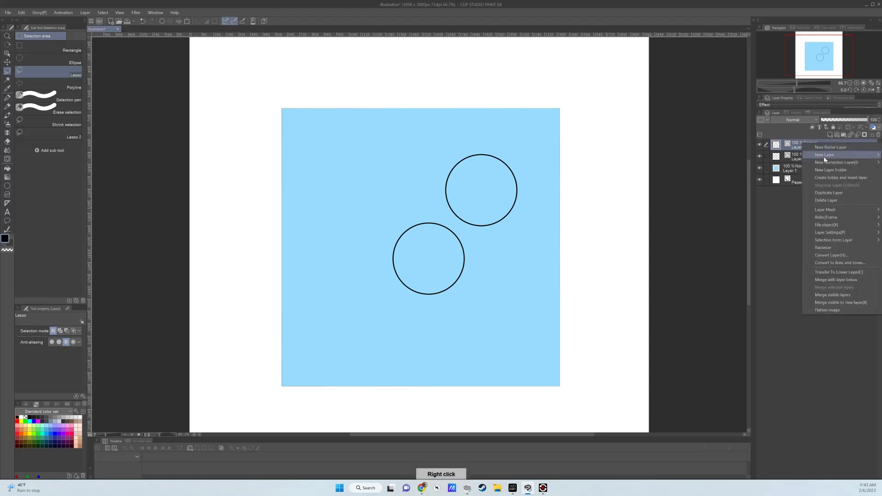
{"action": "left_click", "coordinate": [834, 280]}
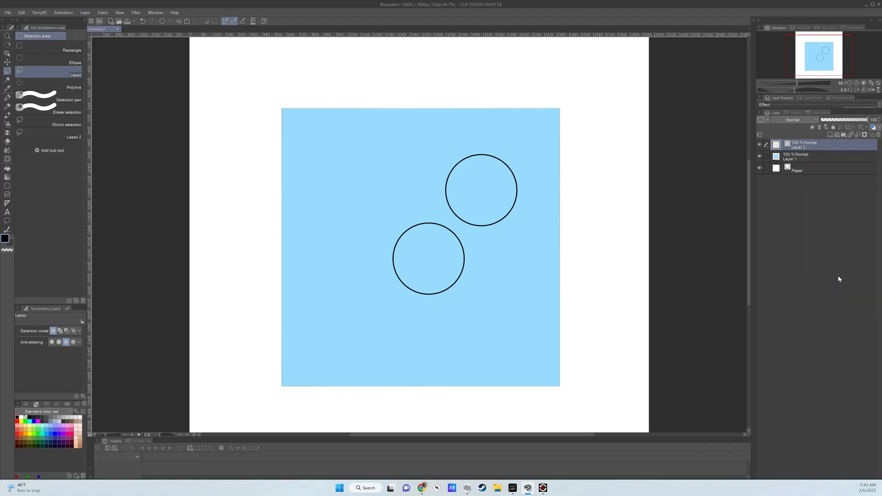
{"action": "left_click", "coordinate": [187, 21]}
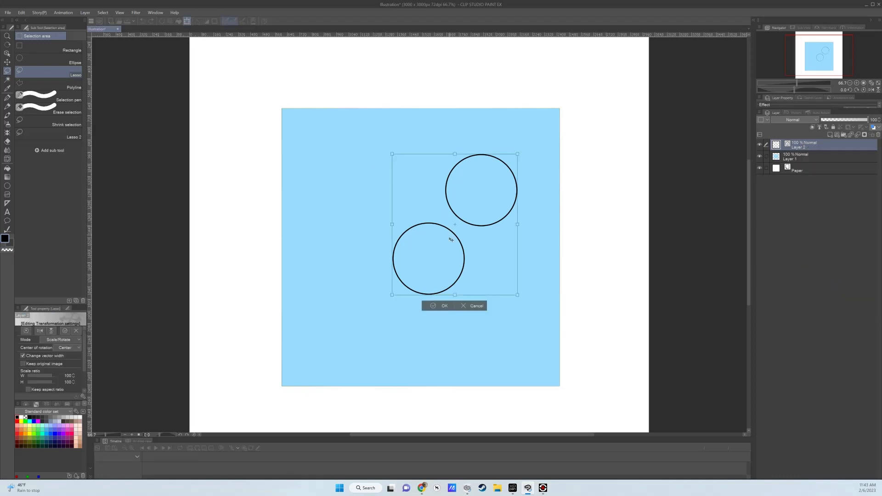
{"action": "left_click", "coordinate": [445, 305]}
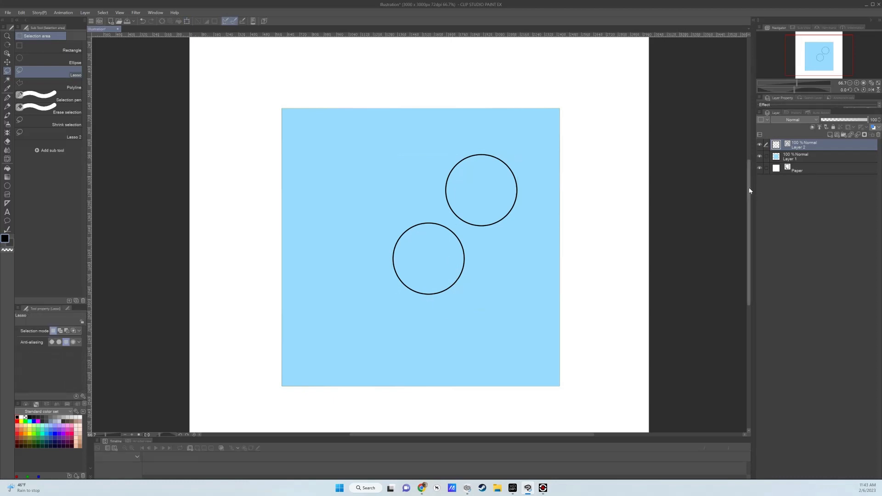
- Undo the layer merge and the circle copy, and clear the lasso selection
{"action": "key", "text": "ctrl+z"}
{"action": "key", "text": "ctrl+z"}
{"action": "key", "text": "ctrl+z"}
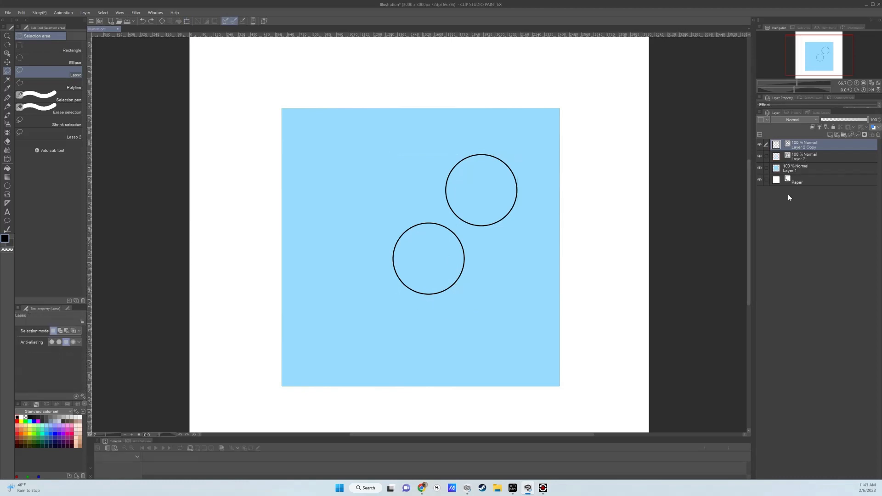
{"action": "key", "text": "ctrl+z"}
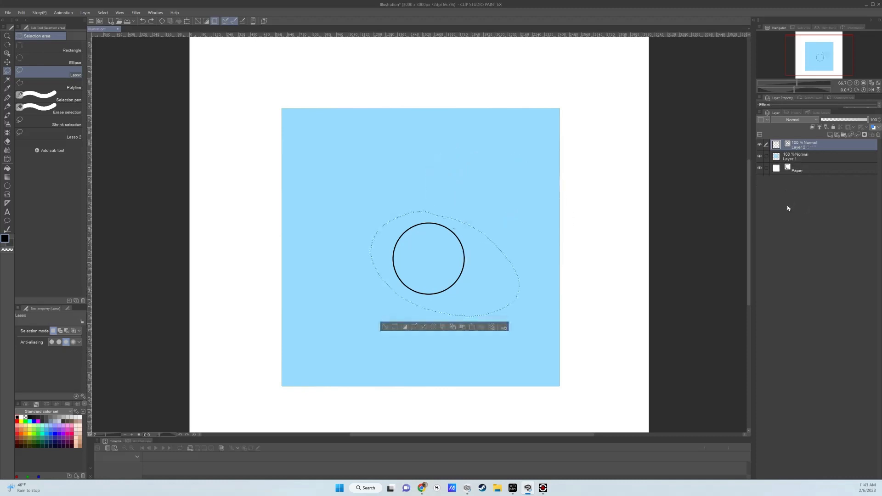
{"action": "left_click", "coordinate": [385, 327]}
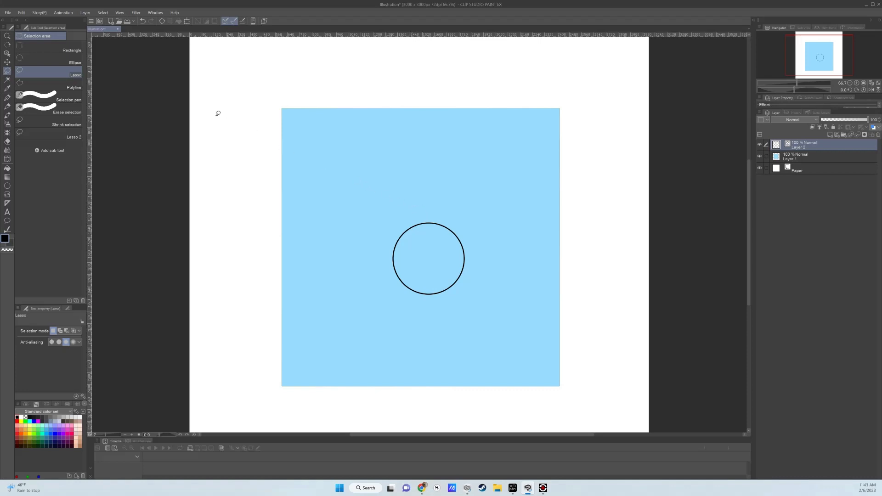
- In the Lasso tool's modifier key settings, set the Ctrl+Alt combination to Change tool temporarily
{"action": "left_click", "coordinate": [8, 13]}
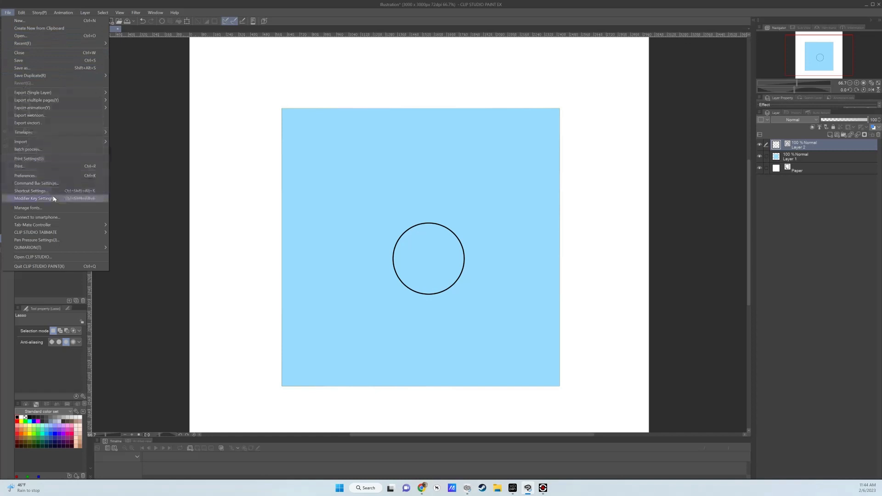
{"action": "left_click", "coordinate": [95, 199]}
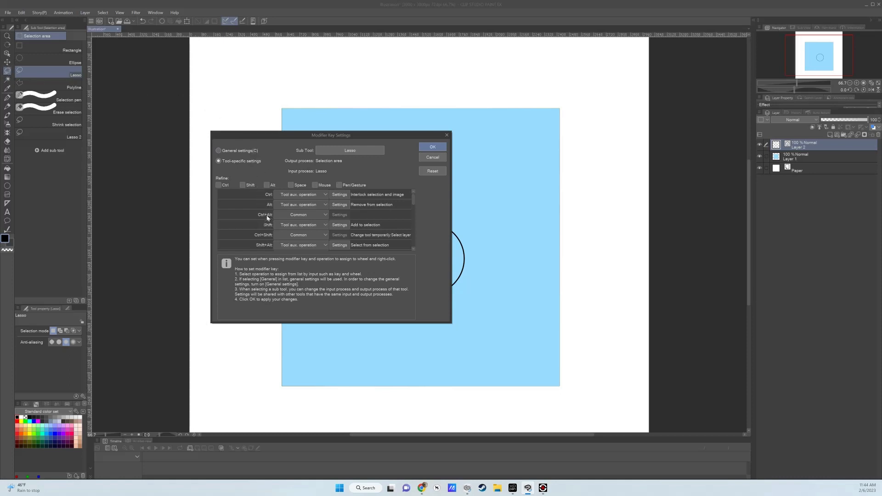
{"action": "left_click", "coordinate": [327, 216]}
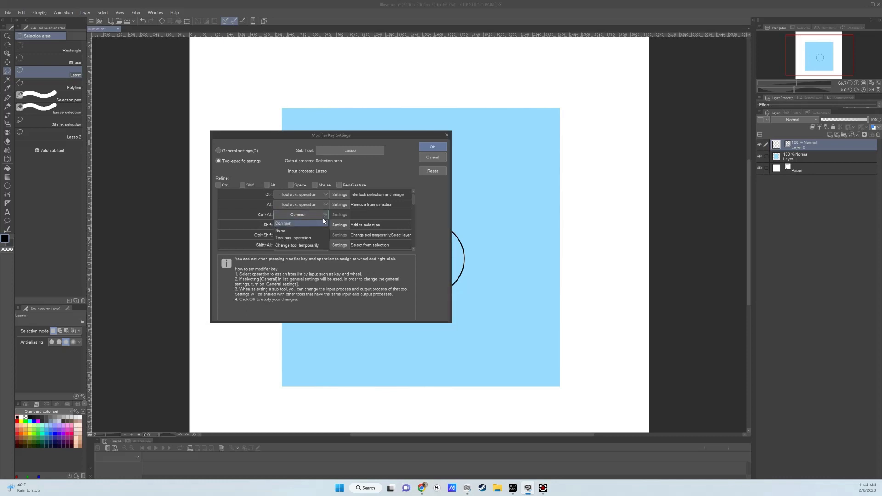
{"action": "left_click", "coordinate": [314, 247]}
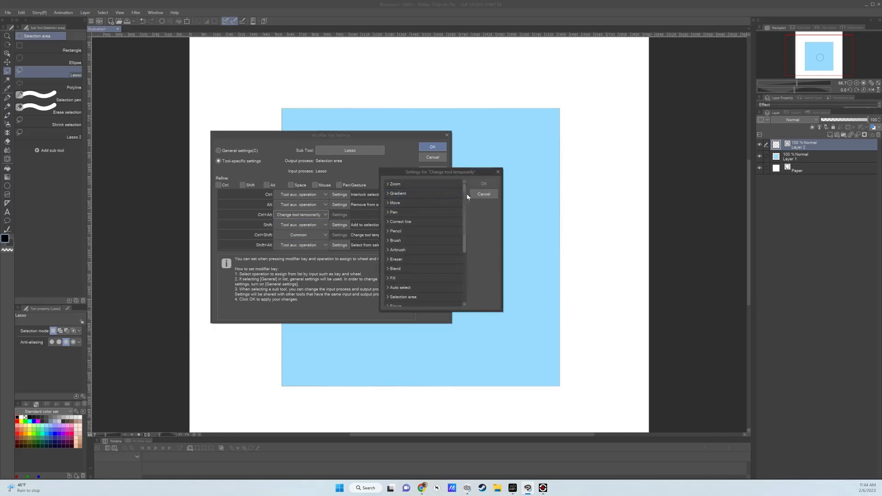
- Assign the Move layer sub tool as the temporary tool for Ctrl+Alt and apply the modifier key settings
{"action": "left_click_drag", "start_coordinate": [468, 199], "coordinate": [469, 246]}
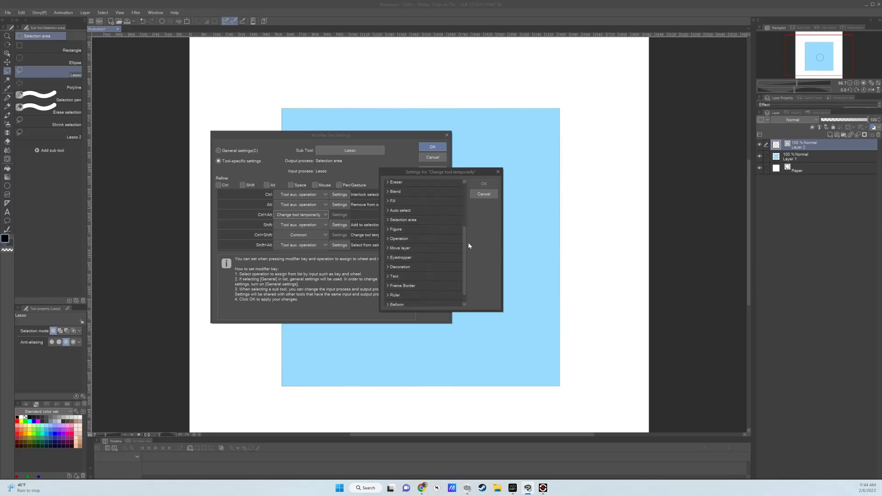
{"action": "left_click", "coordinate": [396, 249]}
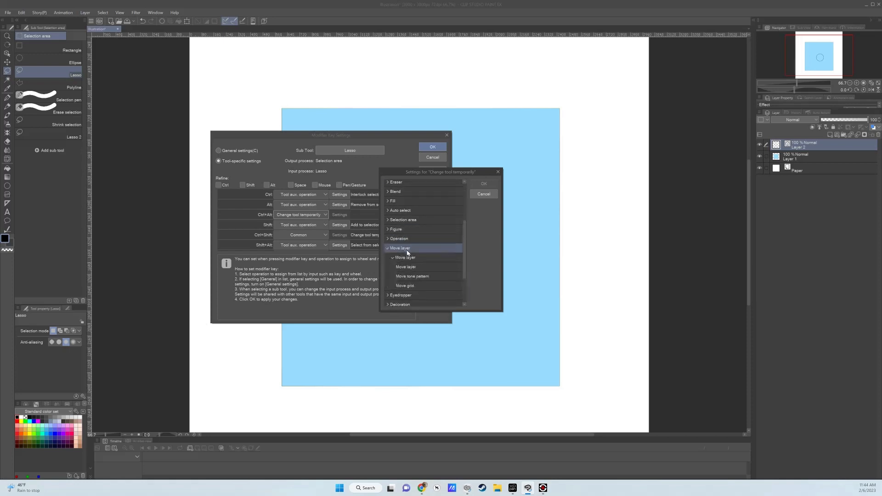
{"action": "left_click", "coordinate": [409, 259]}
{"action": "left_click", "coordinate": [413, 267]}
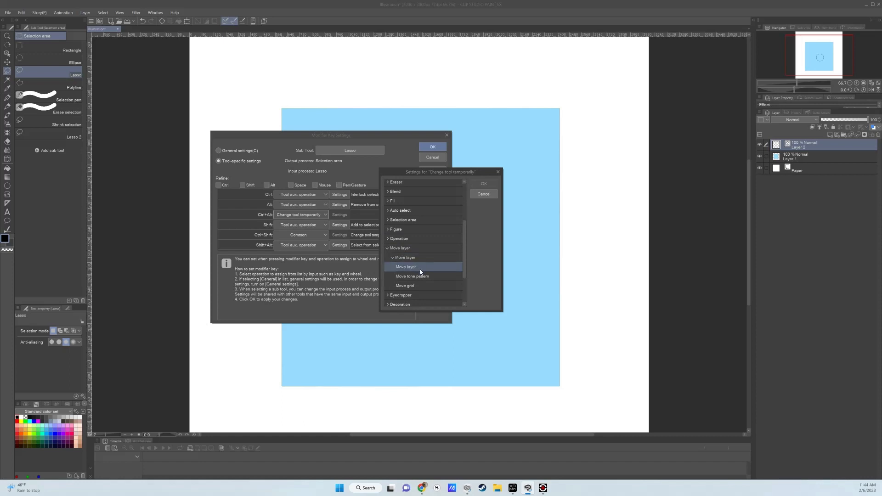
{"action": "left_click", "coordinate": [406, 258]}
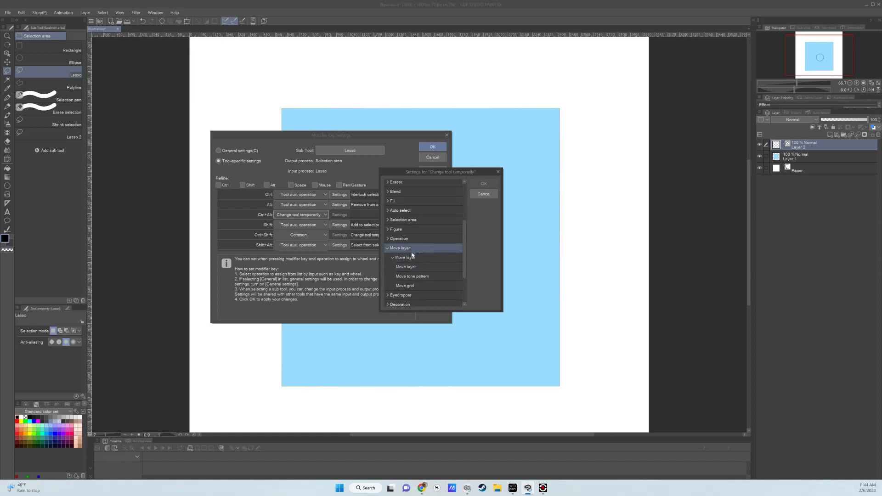
{"action": "left_click", "coordinate": [419, 267]}
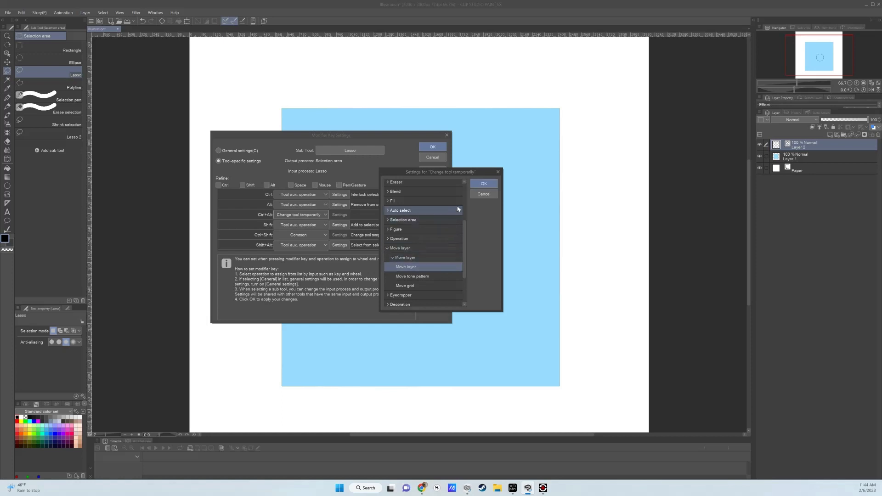
{"action": "left_click", "coordinate": [483, 184]}
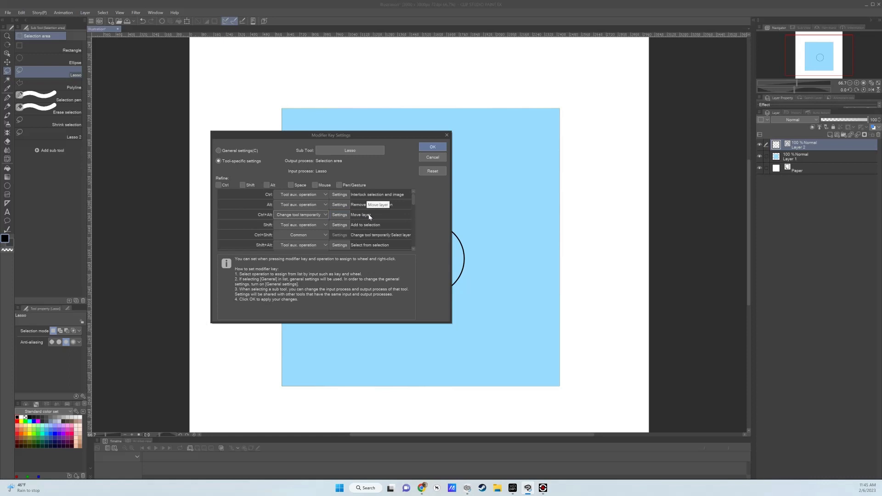
{"action": "left_click", "coordinate": [431, 147]}
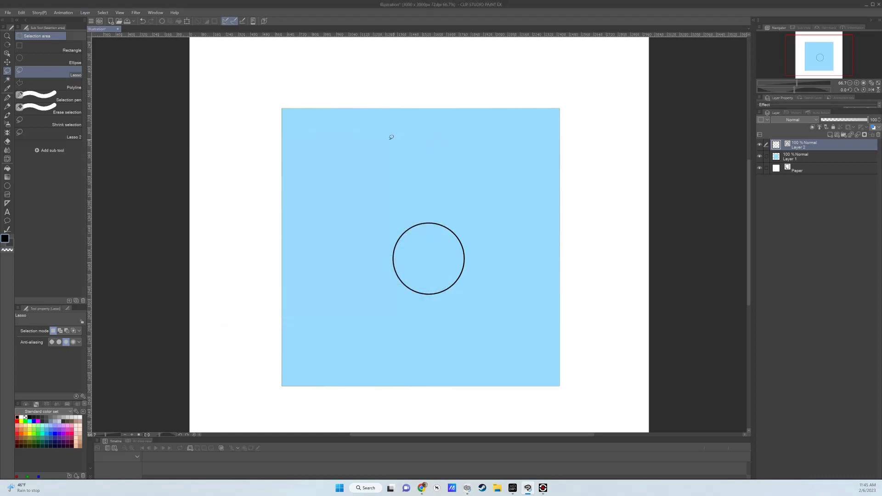
- Enable Keep original image in the Move layer tool's sub tool details
{"action": "left_click", "coordinate": [8, 63]}
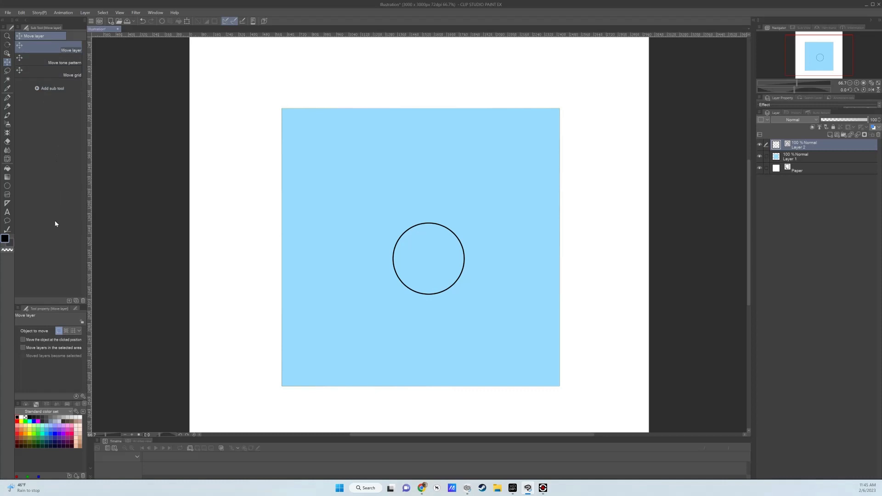
{"action": "left_click", "coordinate": [83, 397]}
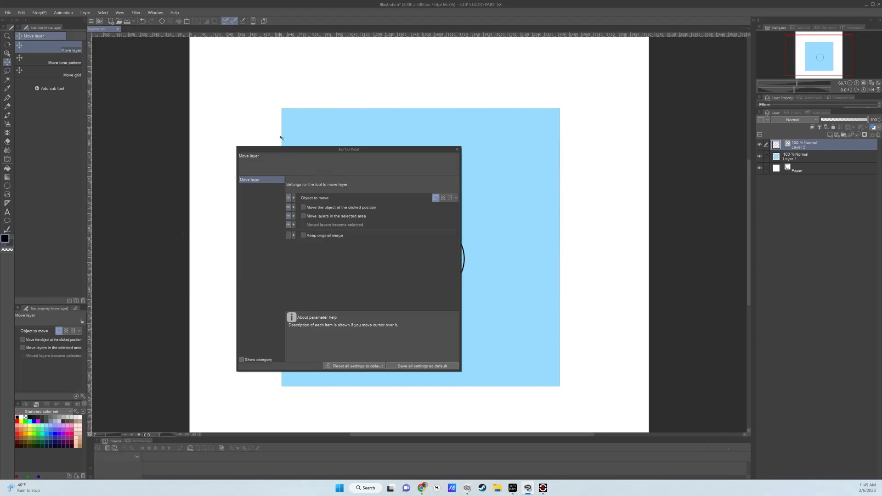
{"action": "left_click", "coordinate": [303, 236]}
{"action": "left_click", "coordinate": [457, 149]}
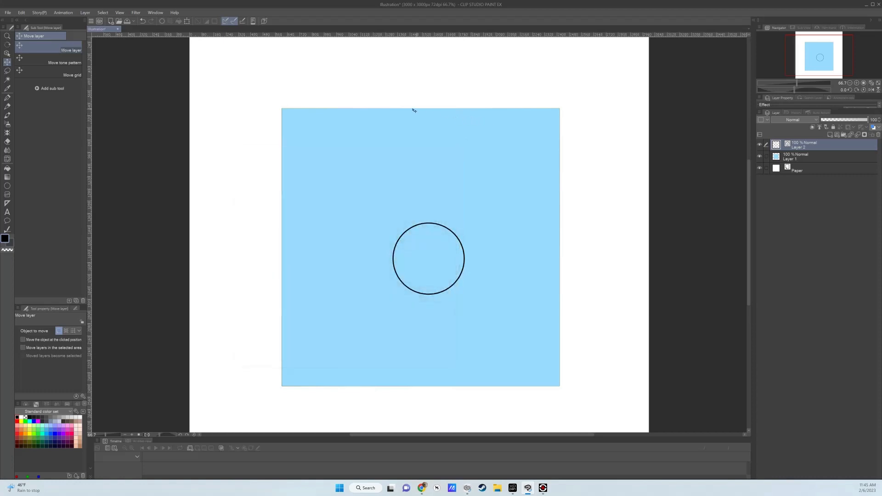
- Lasso the circle, duplicate it up and to the right on Layer 2 with the temporary Move layer tool, and deselect
{"action": "left_click", "coordinate": [7, 71]}
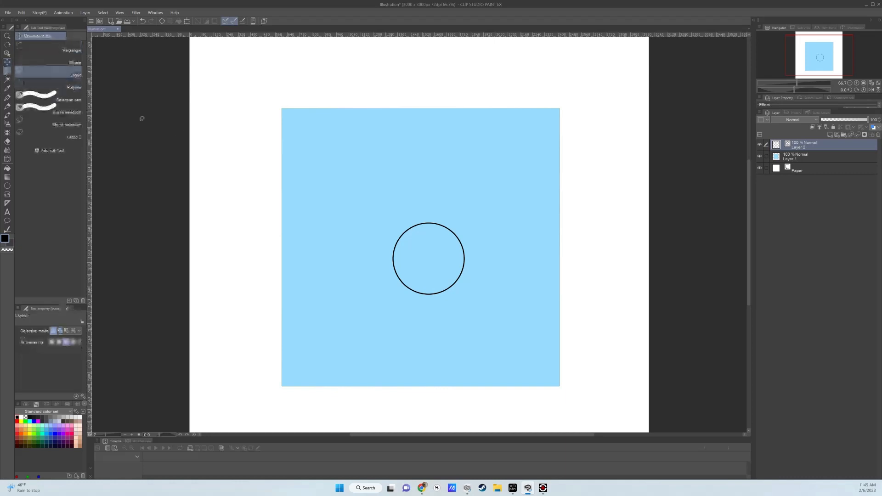
{"action": "left_click_drag", "start_coordinate": [430, 214], "coordinate": [400, 222]}
{"action": "mouse_move", "coordinate": [384, 283]}
{"action": "left_mouse_down"}
{"action": "mouse_move", "coordinate": [420, 305]}
{"action": "mouse_move", "coordinate": [460, 299]}
{"action": "left_mouse_up"}
{"action": "mouse_move", "coordinate": [481, 255]}
{"action": "left_mouse_down"}
{"action": "mouse_move", "coordinate": [464, 224]}
{"action": "mouse_move", "coordinate": [425, 215]}
{"action": "left_mouse_up"}
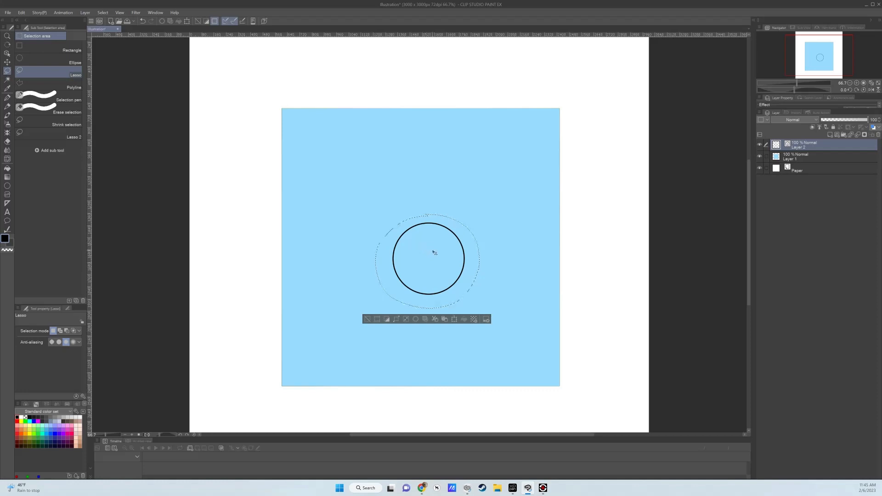
{"action": "left_click_drag", "start_coordinate": [432, 254], "coordinate": [478, 177]}
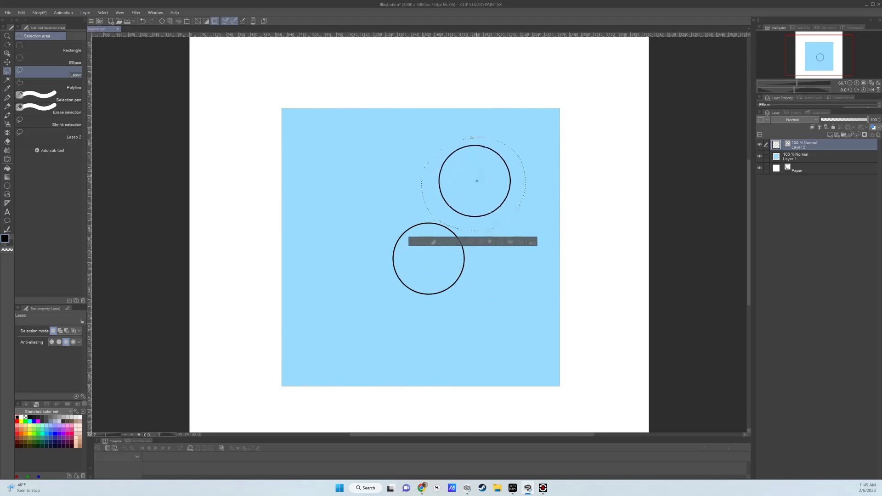
{"action": "left_click", "coordinate": [413, 242]}
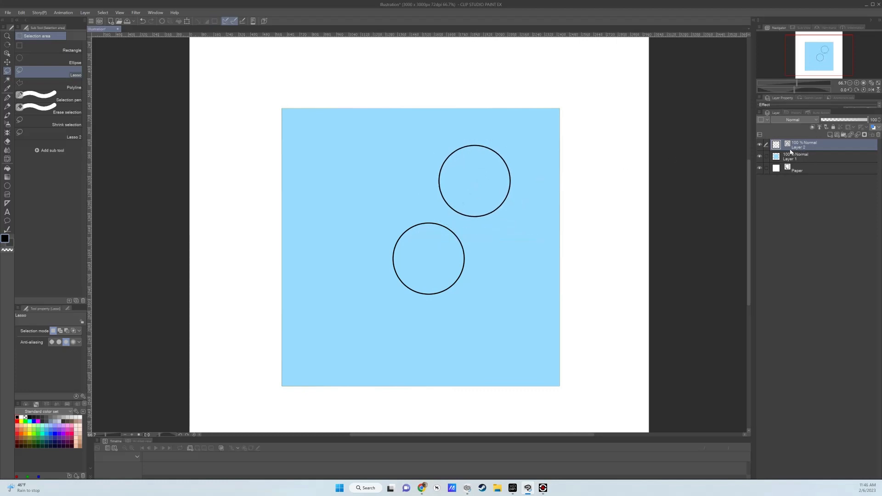
{"action": "left_click", "coordinate": [760, 145]}
{"action": "left_click", "coordinate": [760, 145]}
- Lasso the lower circle's upper-left arc, duplicate it as a bridge between the two circles, and deselect
{"action": "mouse_move", "coordinate": [415, 219]}
{"action": "left_mouse_down"}
{"action": "mouse_move", "coordinate": [393, 241]}
{"action": "mouse_move", "coordinate": [404, 250]}
{"action": "mouse_move", "coordinate": [425, 238]}
{"action": "mouse_move", "coordinate": [411, 221]}
{"action": "left_mouse_up"}
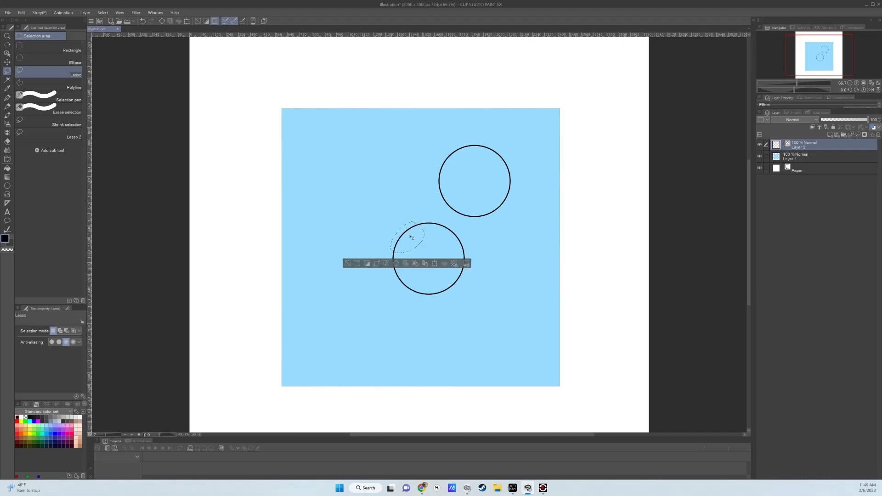
{"action": "left_click_drag", "start_coordinate": [412, 237], "coordinate": [436, 211]}
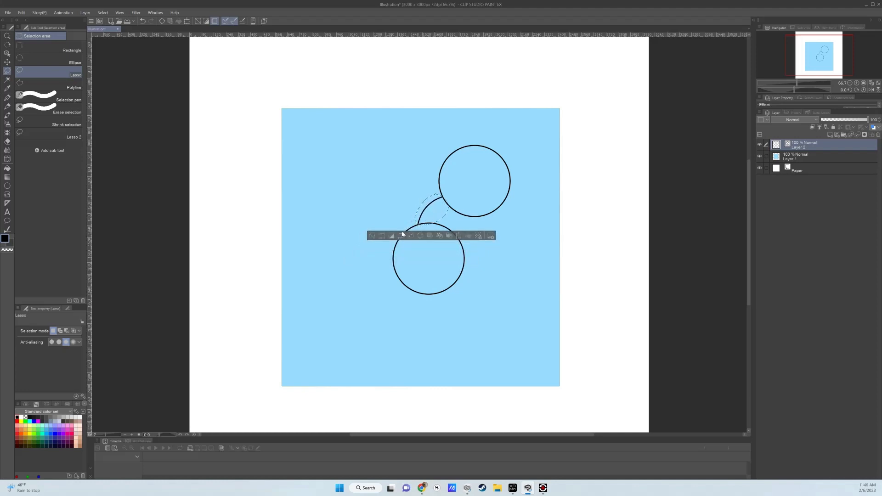
{"action": "left_click", "coordinate": [372, 234]}
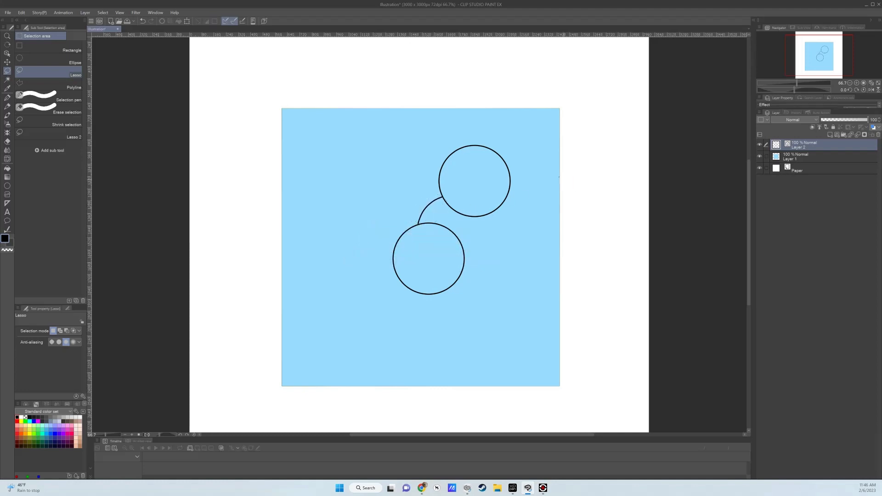
- Rotate the two circles and bridge clockwise into a side-by-side glasses shape, shift it slightly left, and apply the transformation
{"action": "left_click", "coordinate": [187, 20]}
{"action": "left_click_drag", "start_coordinate": [521, 141], "coordinate": [559, 228]}
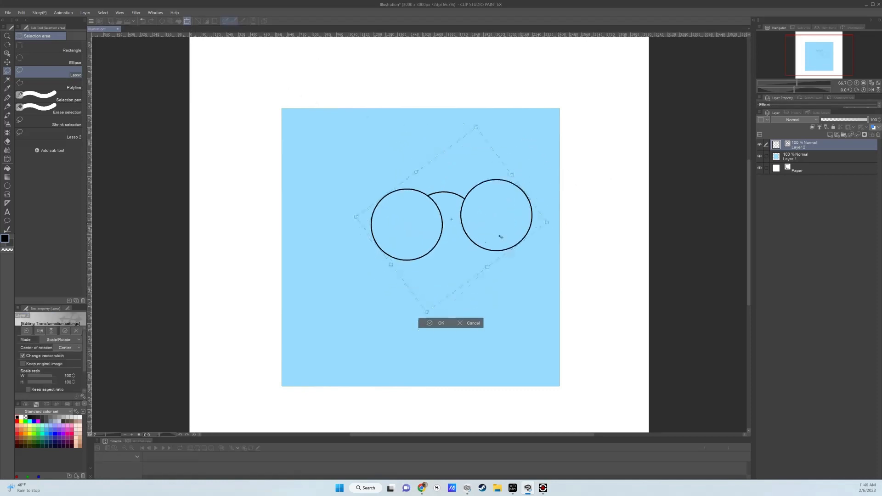
{"action": "left_click_drag", "start_coordinate": [494, 230], "coordinate": [460, 238]}
{"action": "left_click", "coordinate": [400, 329]}
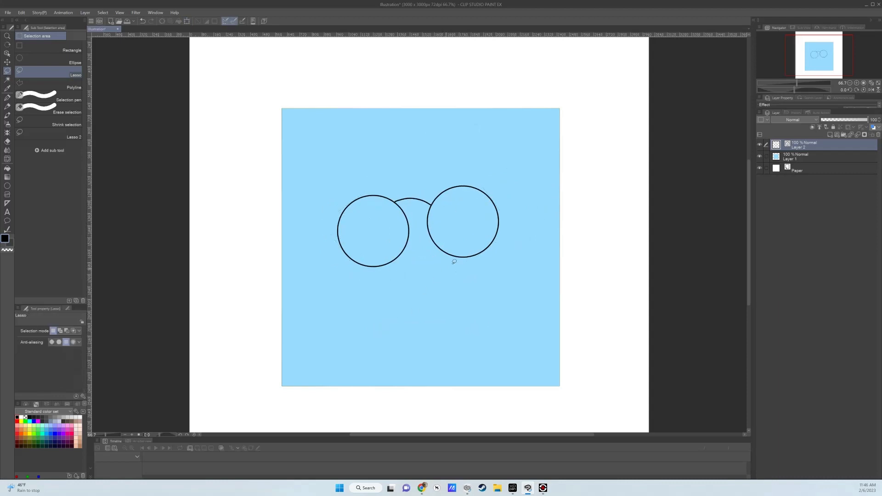